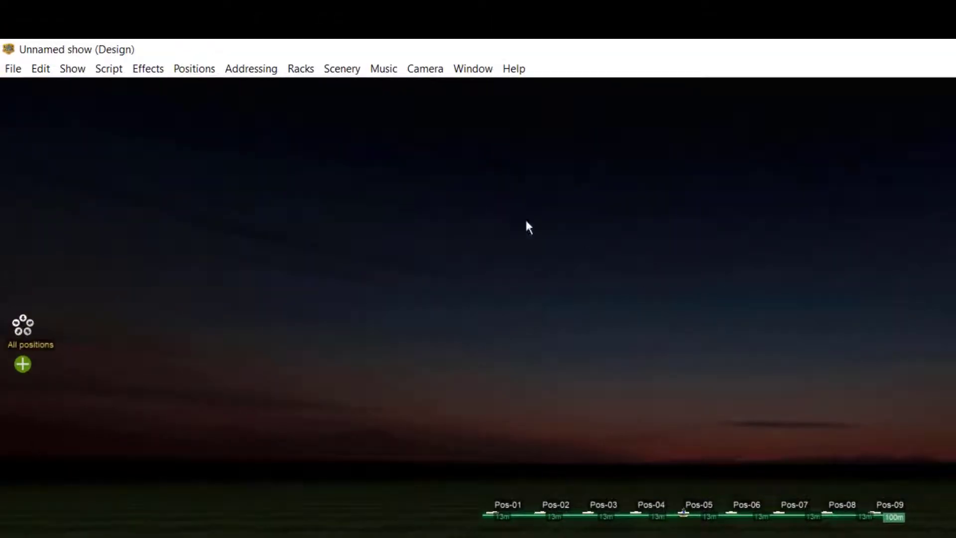
Turn on 'Lock positions in place' under Positions > Options, then reopen the options to confirm it
click(198, 68)
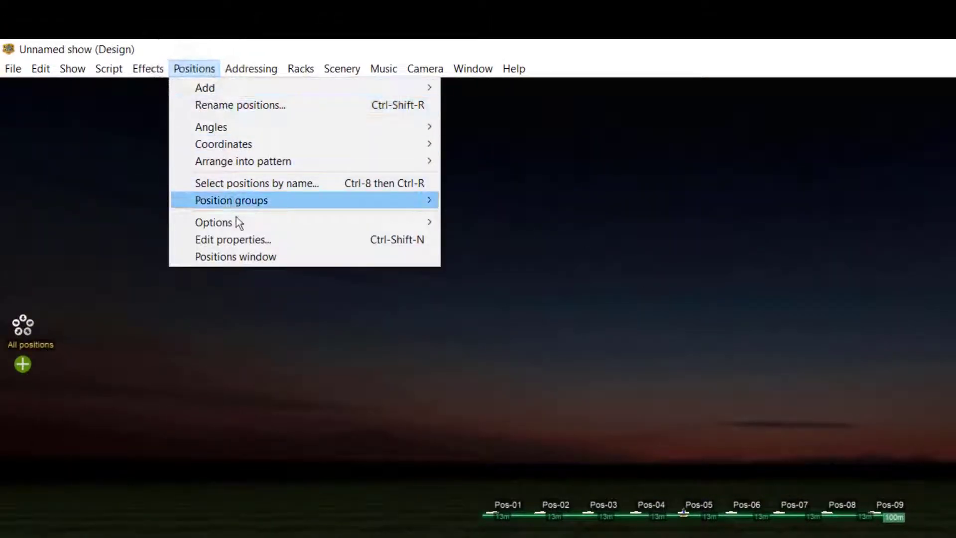
mouse_move(238, 225)
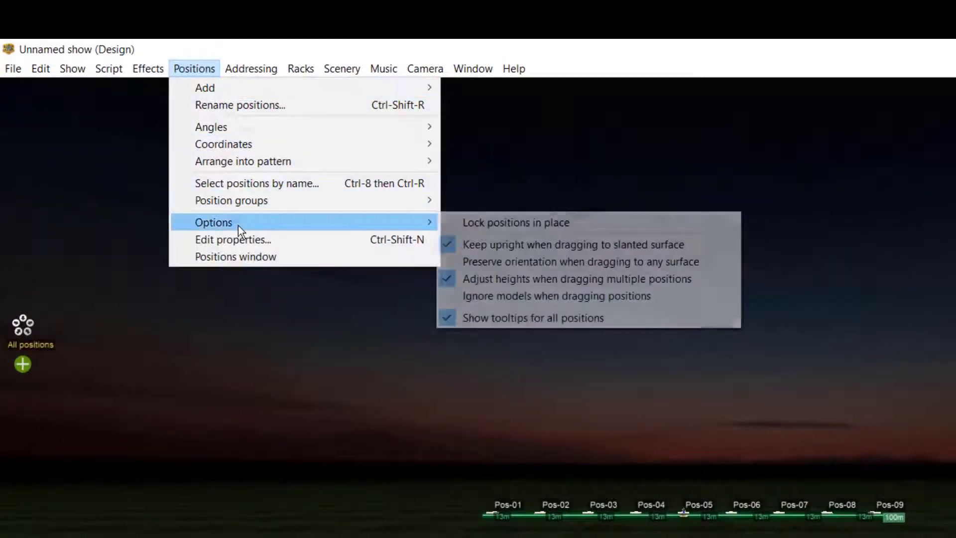
click(523, 225)
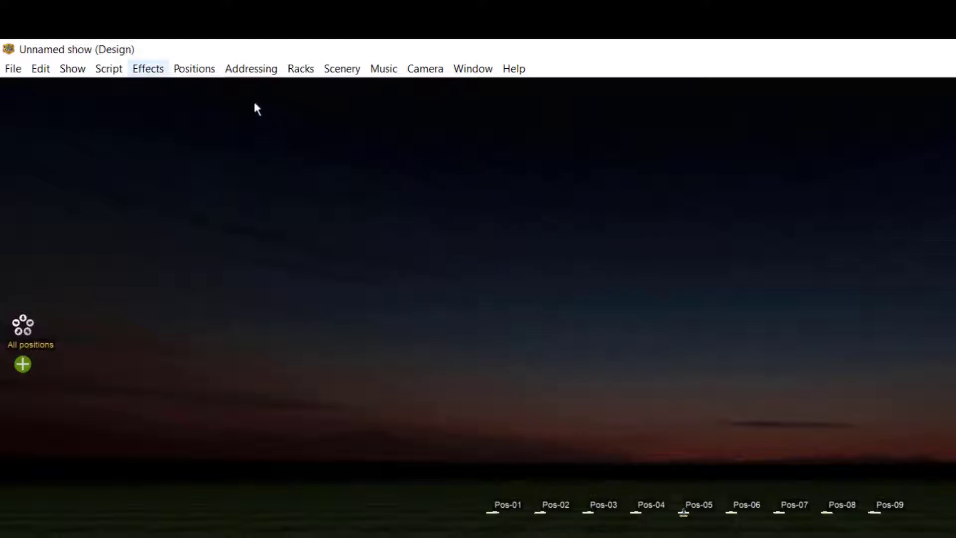
click(194, 69)
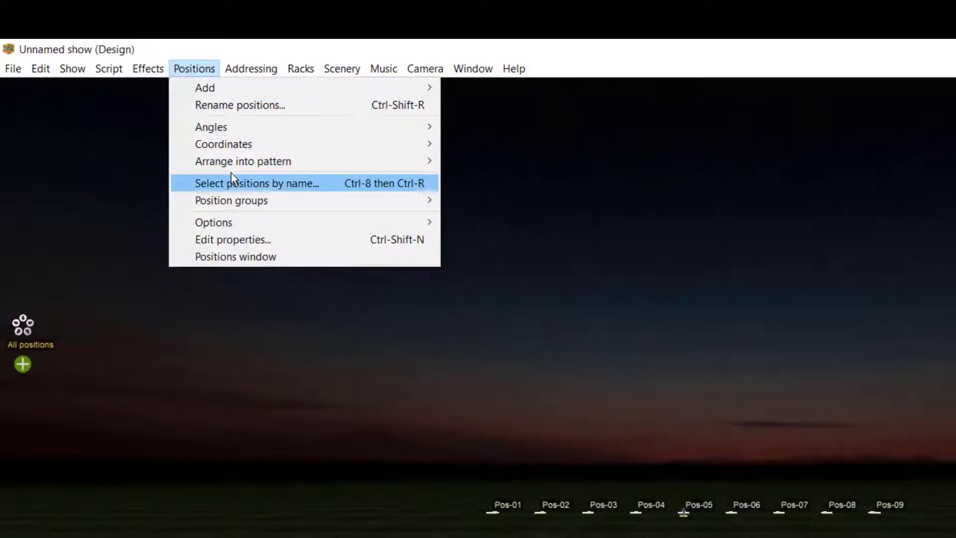
key(Down)
key(Down)
key(Right)
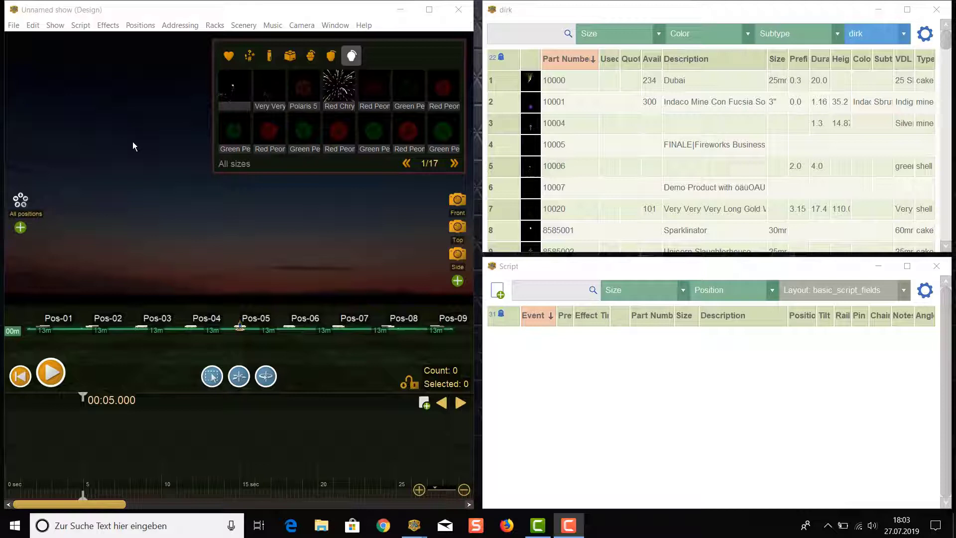
Bring the show window with the dusk field to the front
click(136, 212)
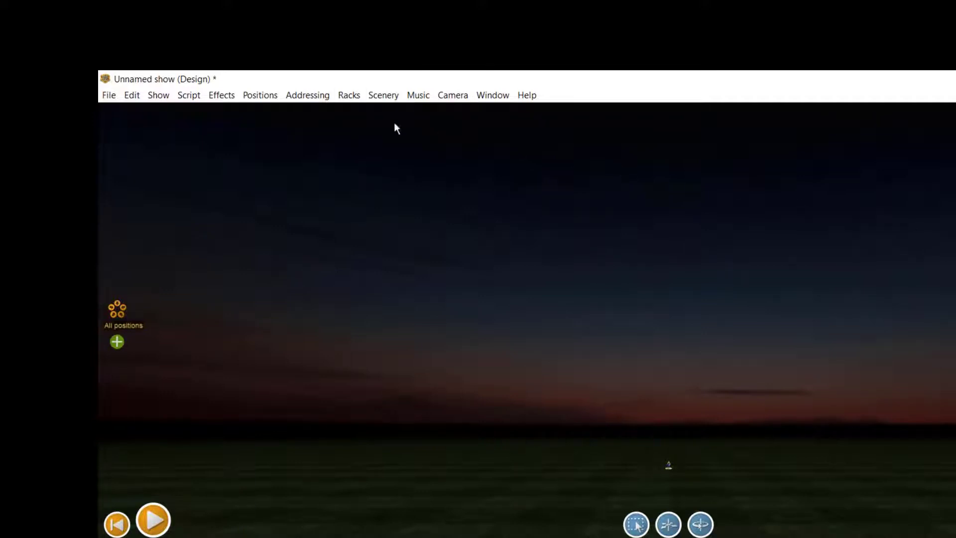
Add a single position, Pos-01, with Positions > Add > One position
click(258, 97)
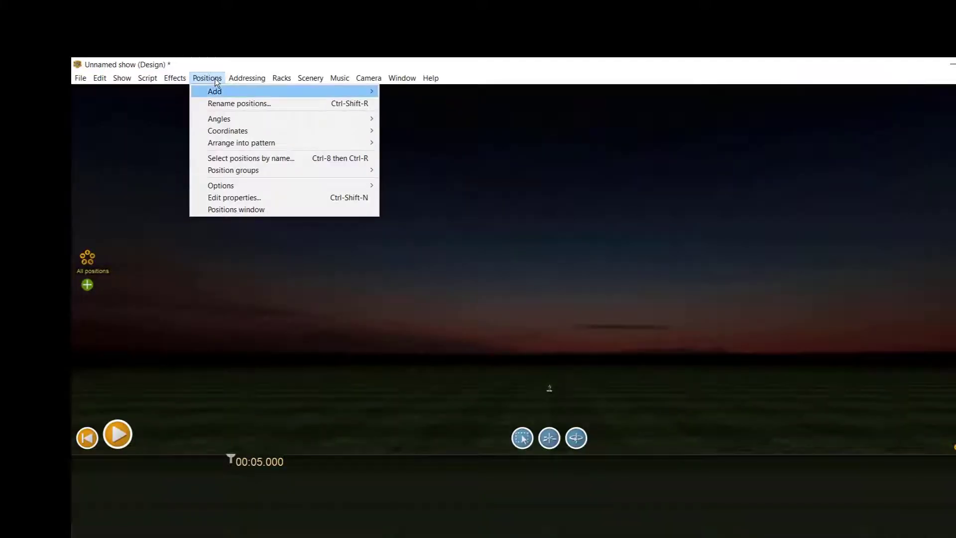
mouse_move(292, 111)
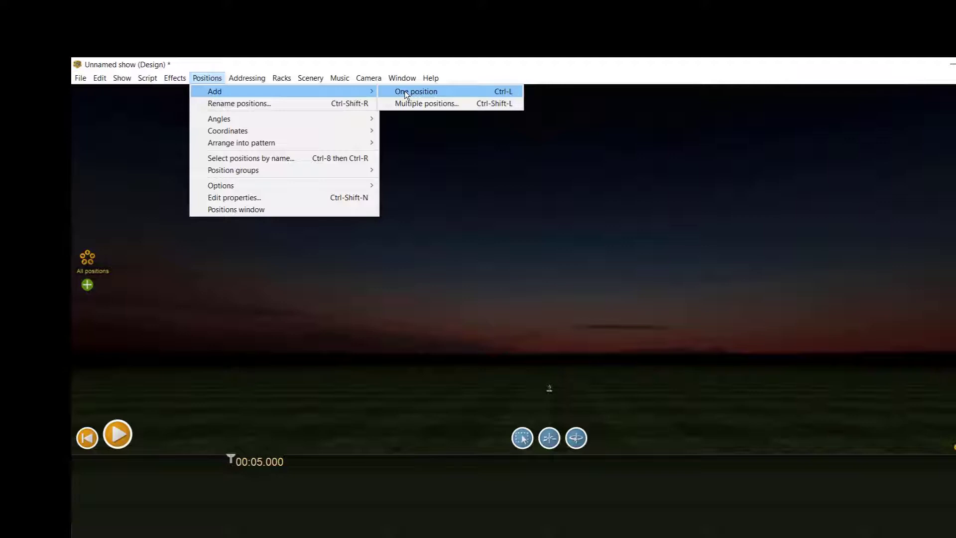
click(404, 91)
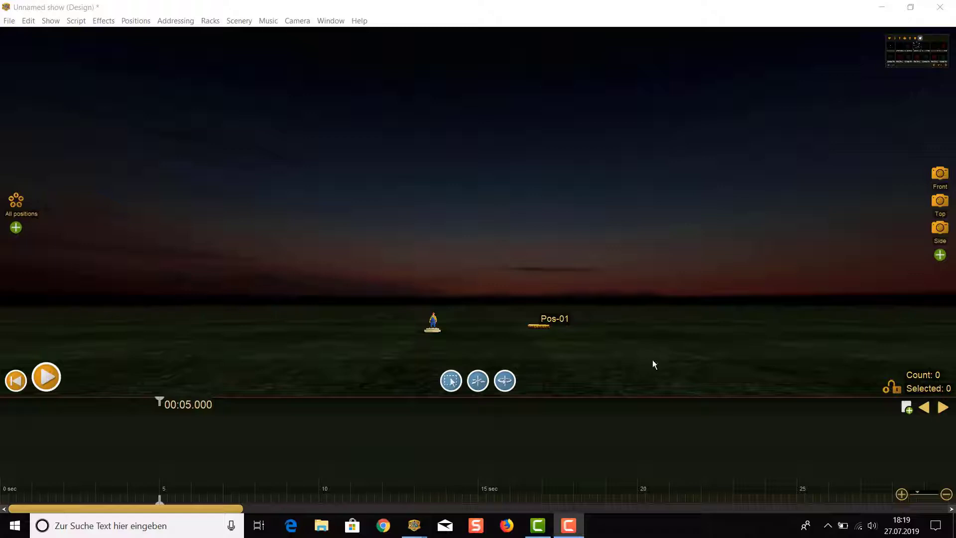
Select Pos-01 and drag it upward to sit 11m above the ground
click(557, 324)
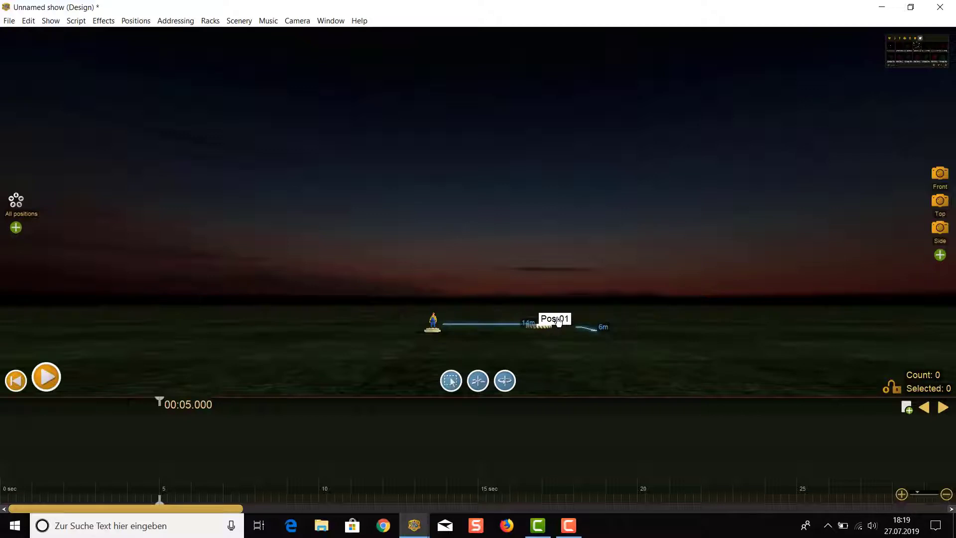
drag(558, 322, 324, 259)
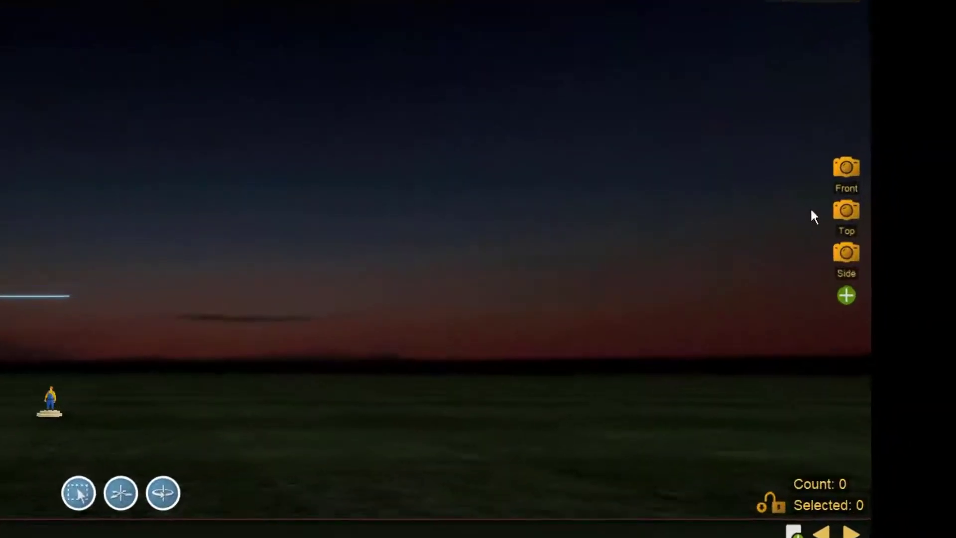
In the Top view, drag Pos-01 right until the guides read 27m and 13m
click(841, 219)
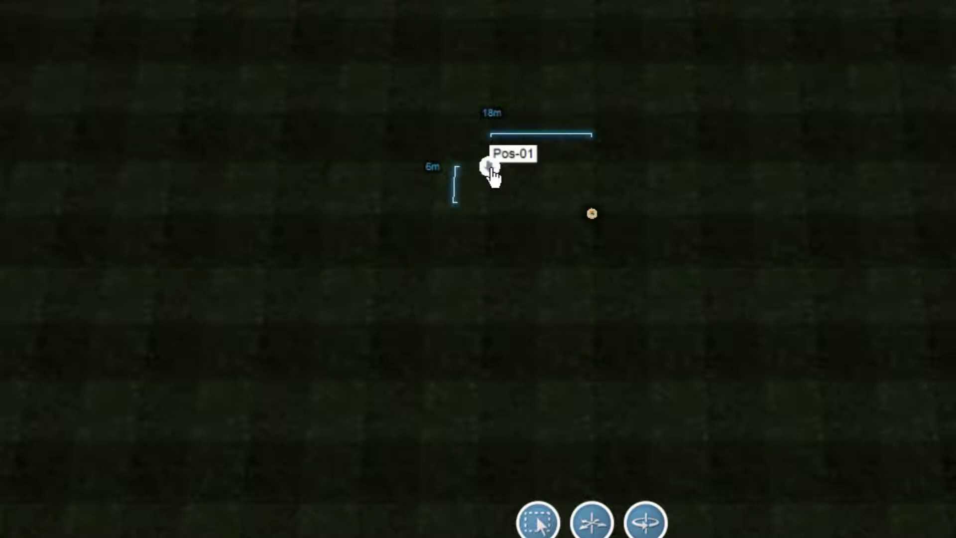
mouse_move(493, 176)
mouse_down()
mouse_move(694, 171)
mouse_move(723, 183)
mouse_move(724, 219)
mouse_move(728, 141)
mouse_up()
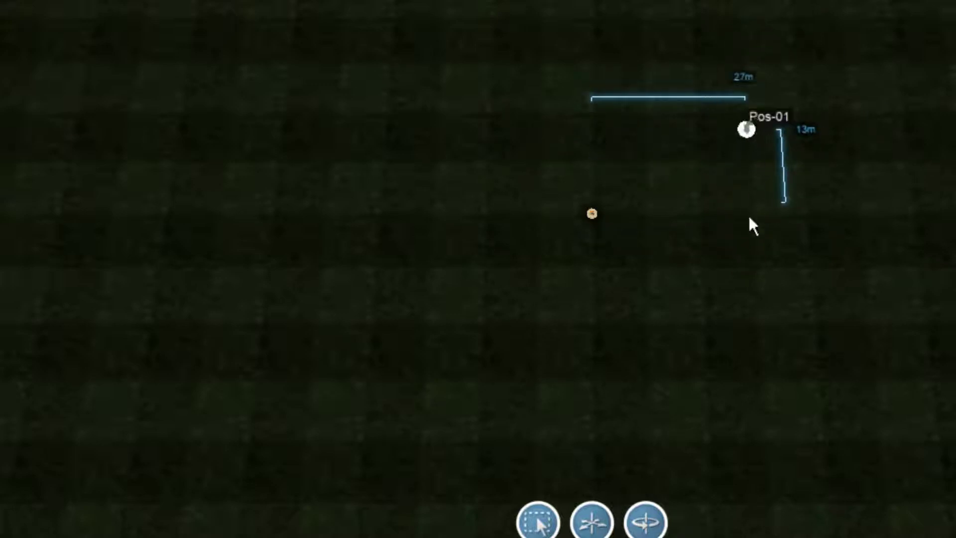
scroll(812, 278, up, 2)
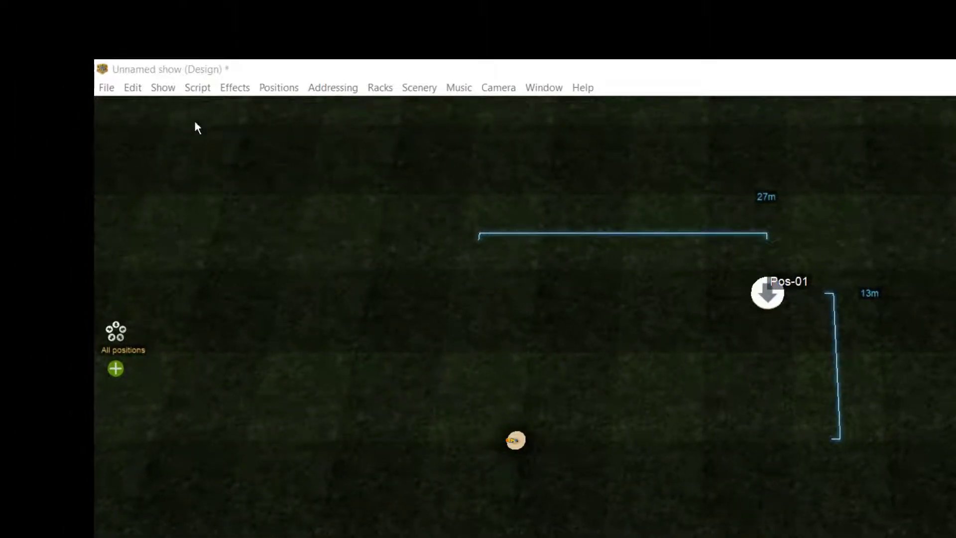
click(104, 93)
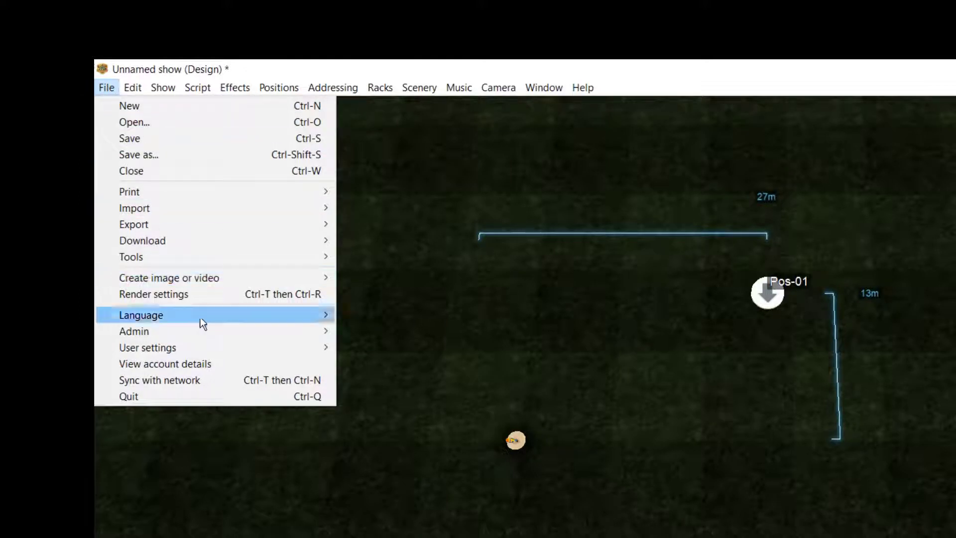
mouse_move(206, 331)
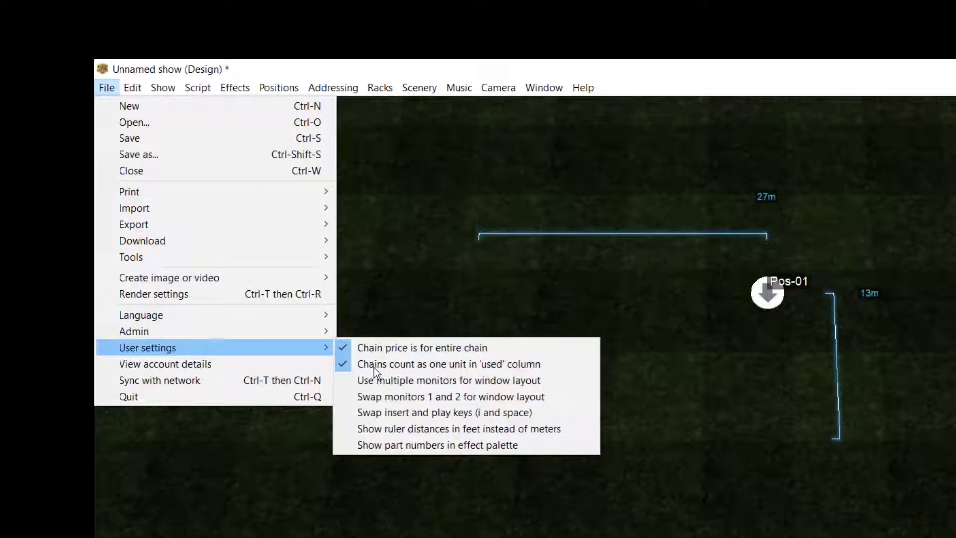
click(512, 429)
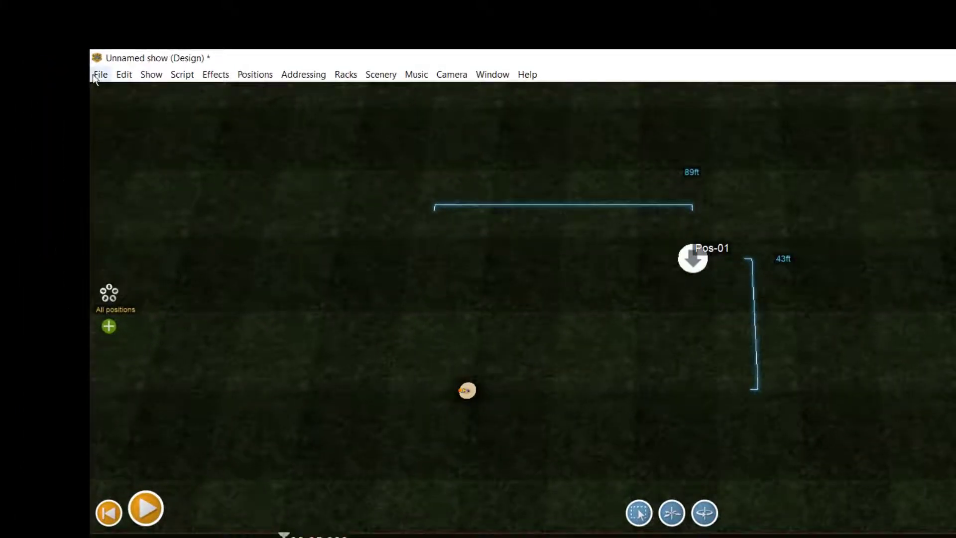
click(100, 74)
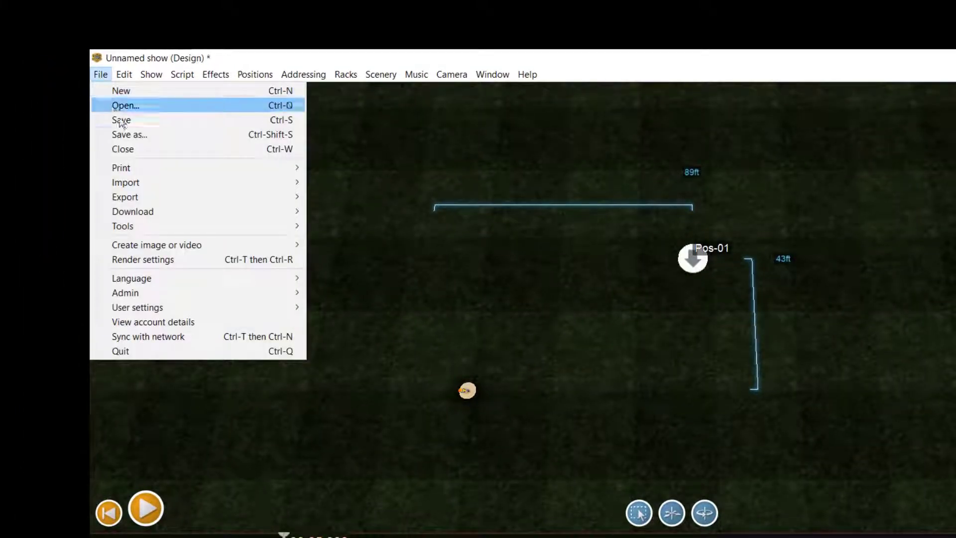
mouse_move(260, 314)
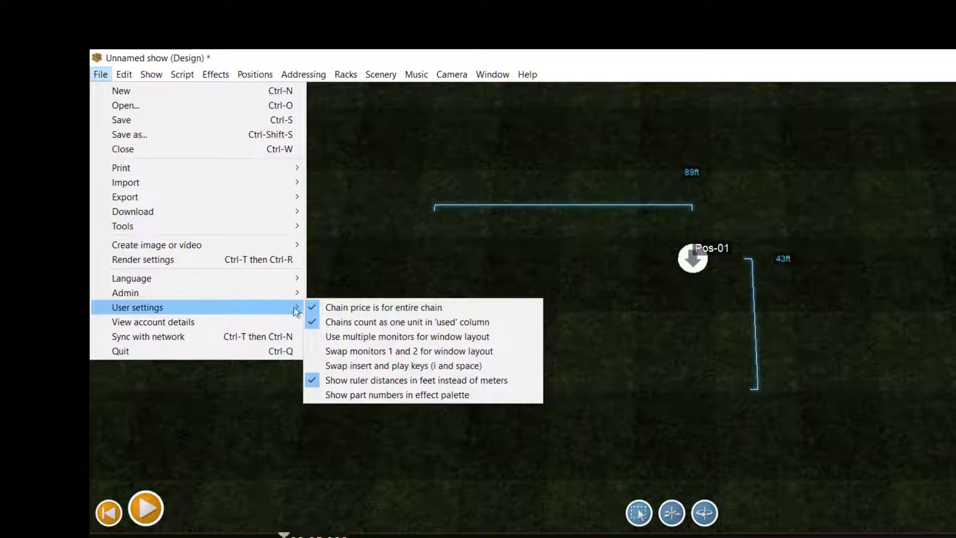
click(426, 381)
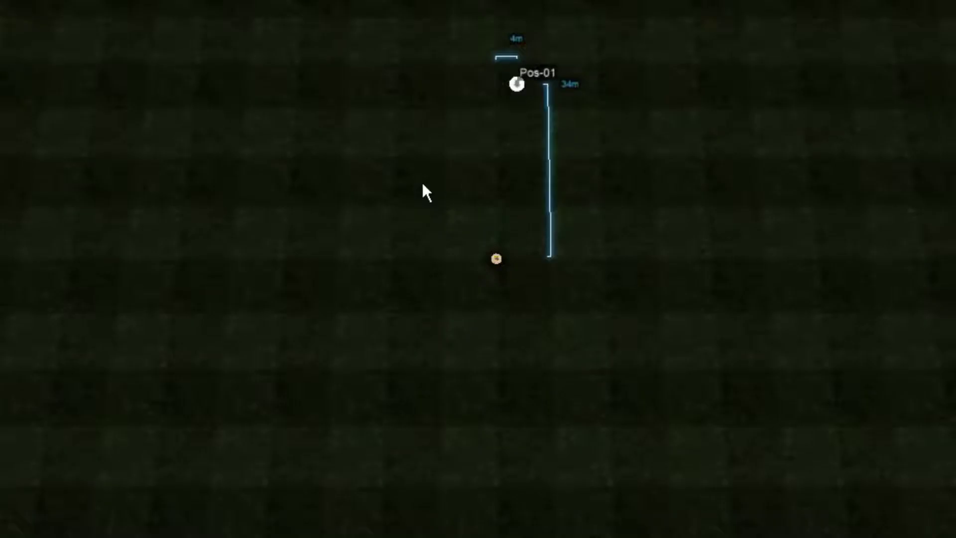
Add Pos-02 at the chosen field spot, 14m across and 15m out
right_click(423, 183)
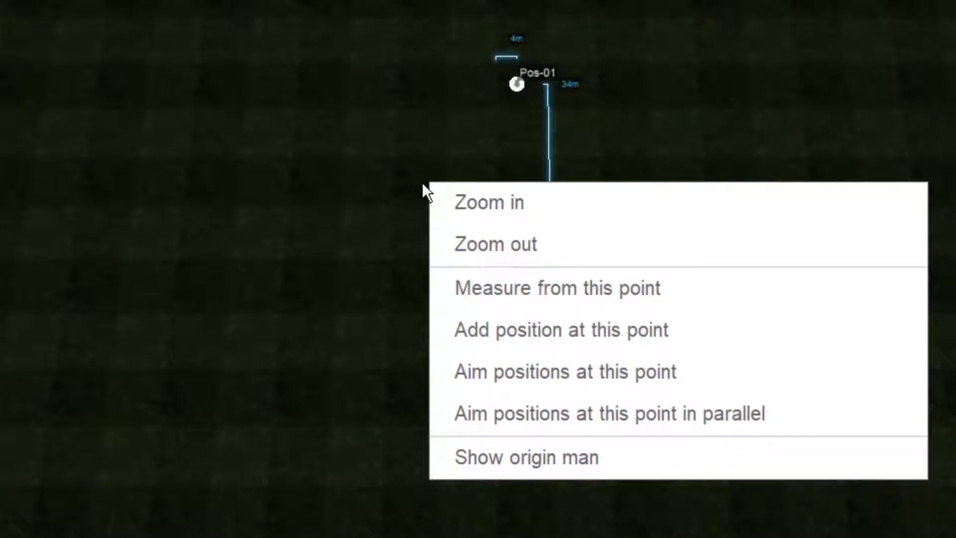
click(492, 327)
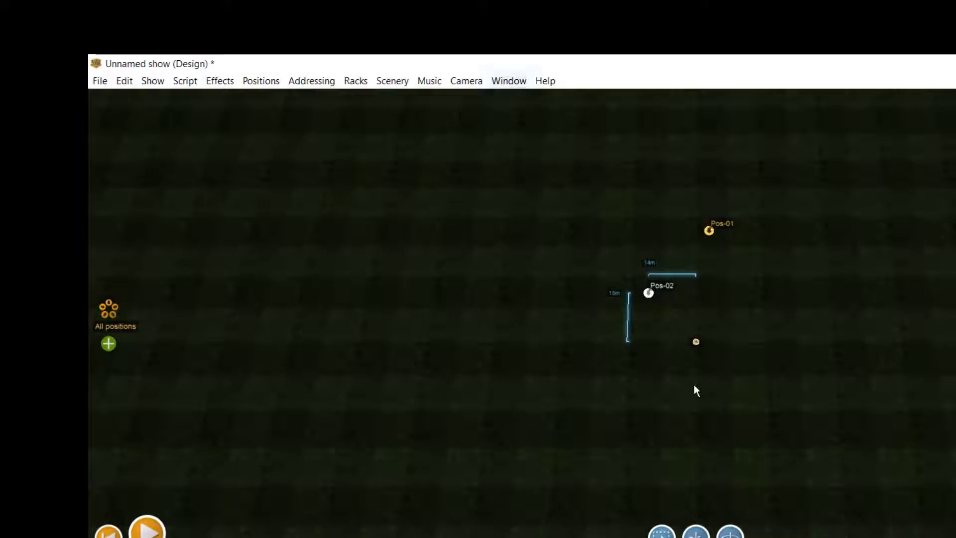
Add 10 positions at once through Positions > Add > Multiple positions
click(260, 82)
mouse_move(259, 81)
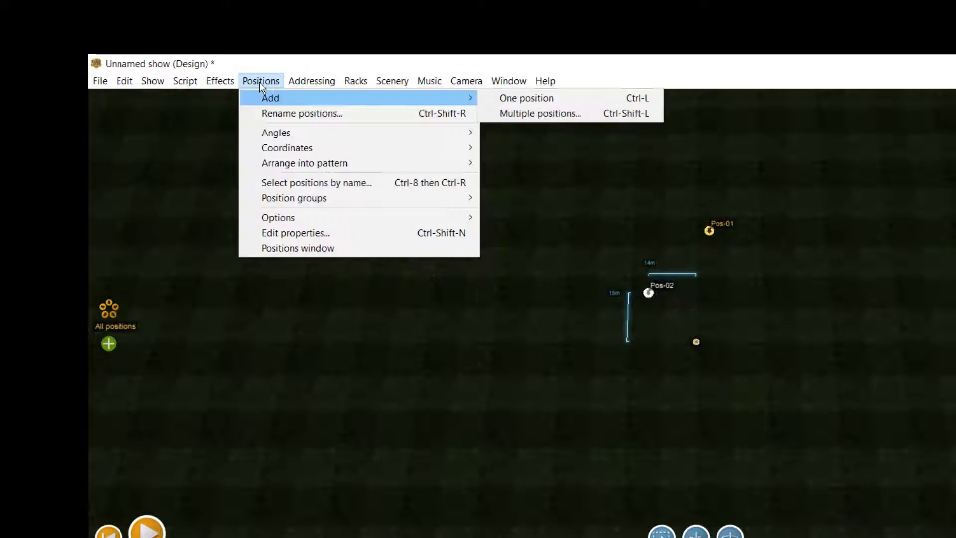
click(509, 111)
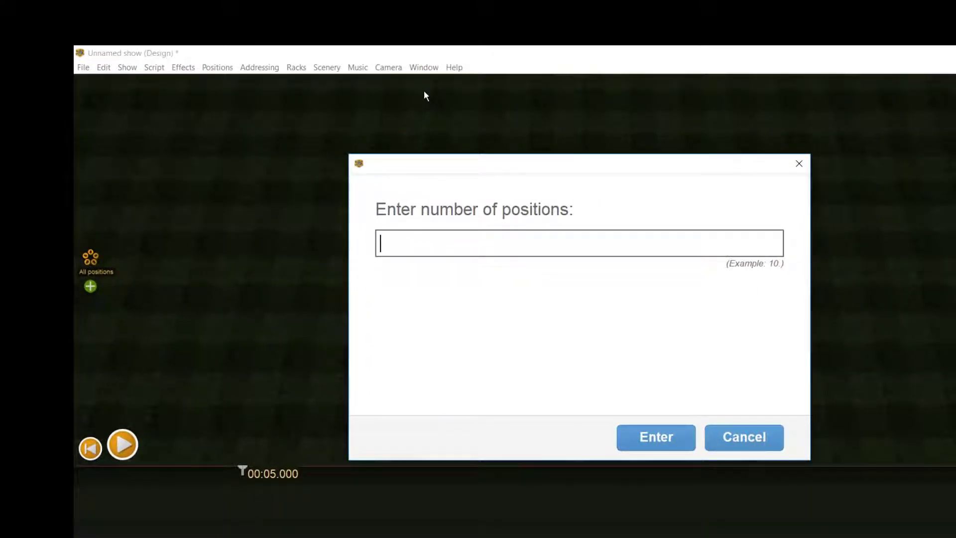
text(10)
click(653, 438)
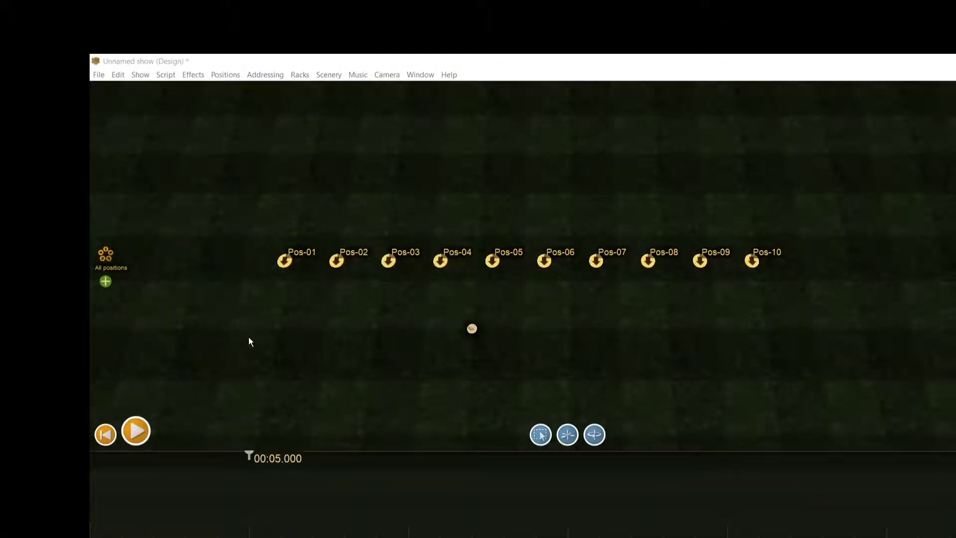
Shift-select Pos-01 to Pos-03, then box-select the remaining positions so all ten are selected
click(302, 255)
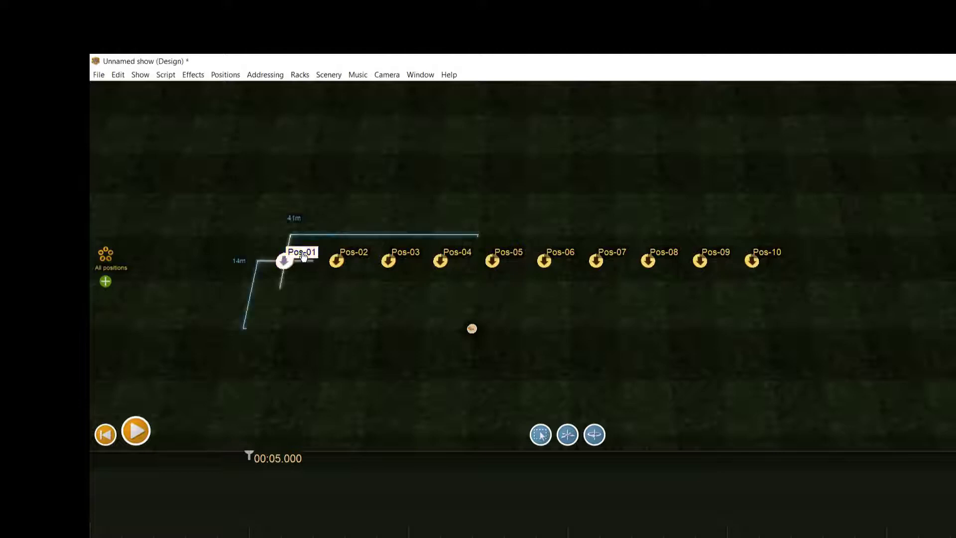
shift+click(358, 258)
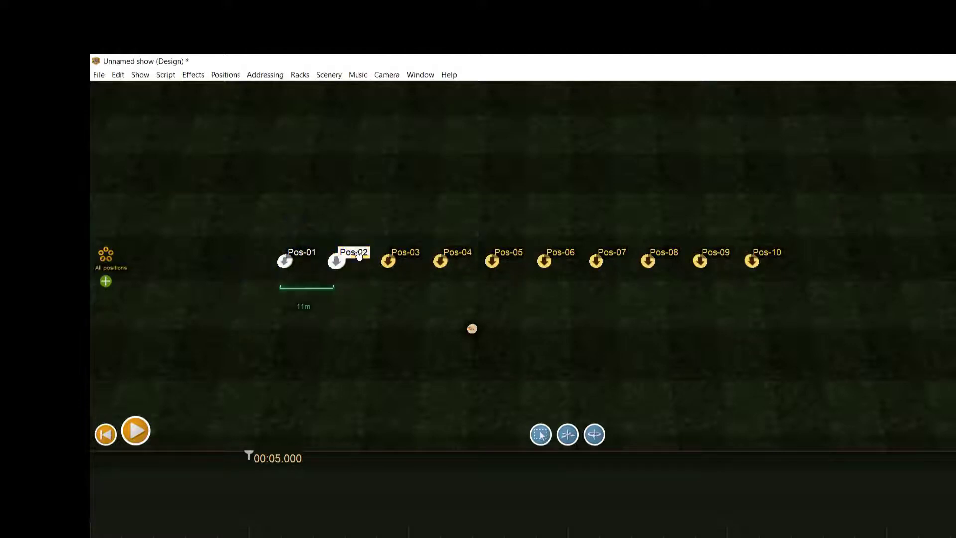
shift+click(391, 259)
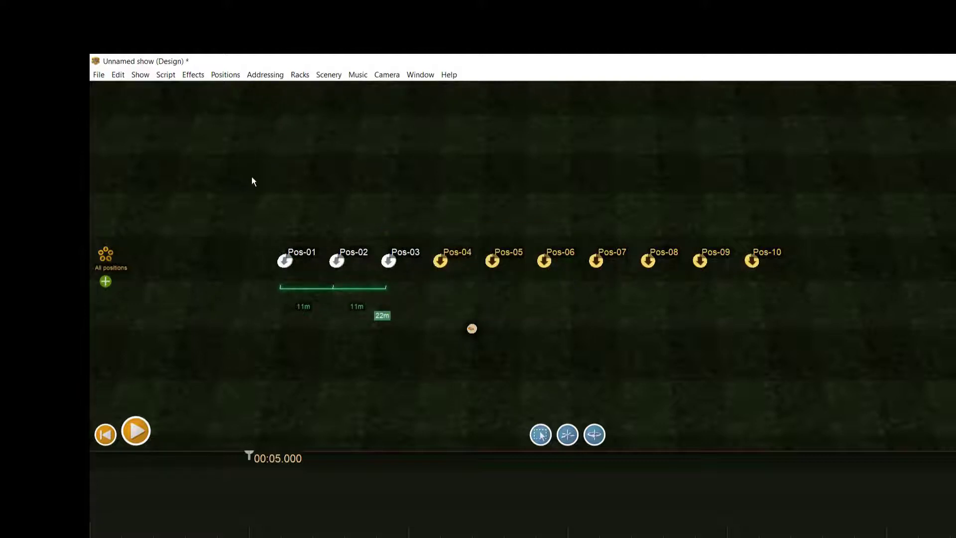
click(540, 435)
drag(258, 210, 819, 311)
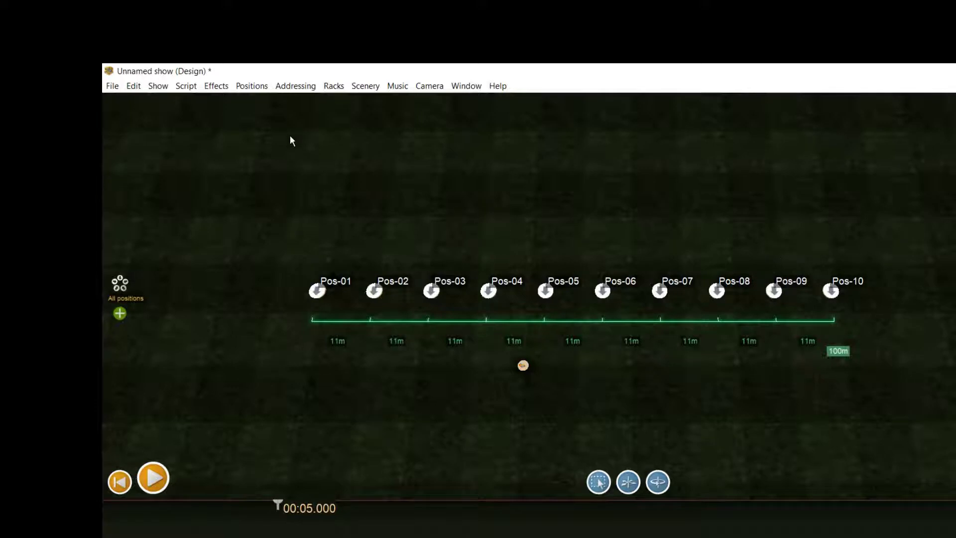
Arrange the ten positions into a 60m-diameter circle and nudge the circle slightly left
click(252, 86)
mouse_move(253, 98)
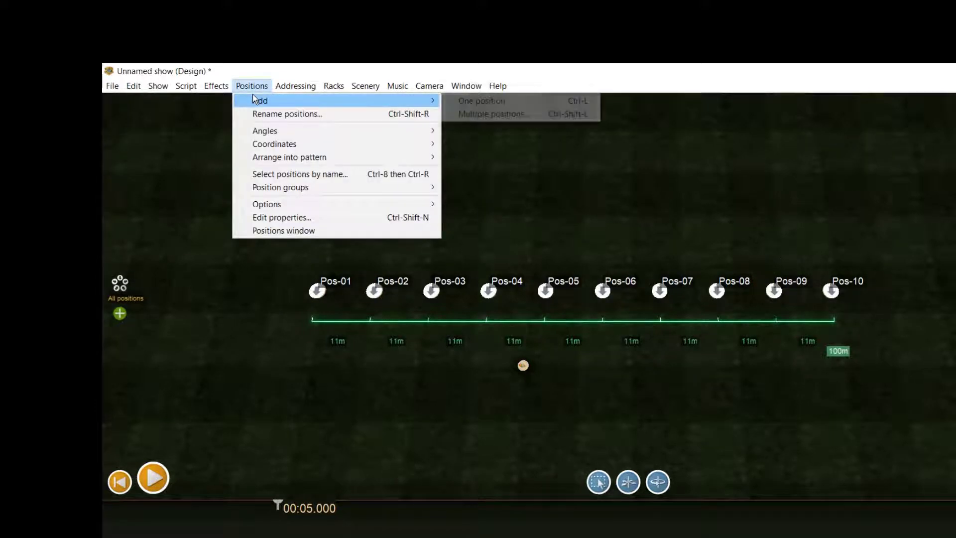
mouse_move(271, 144)
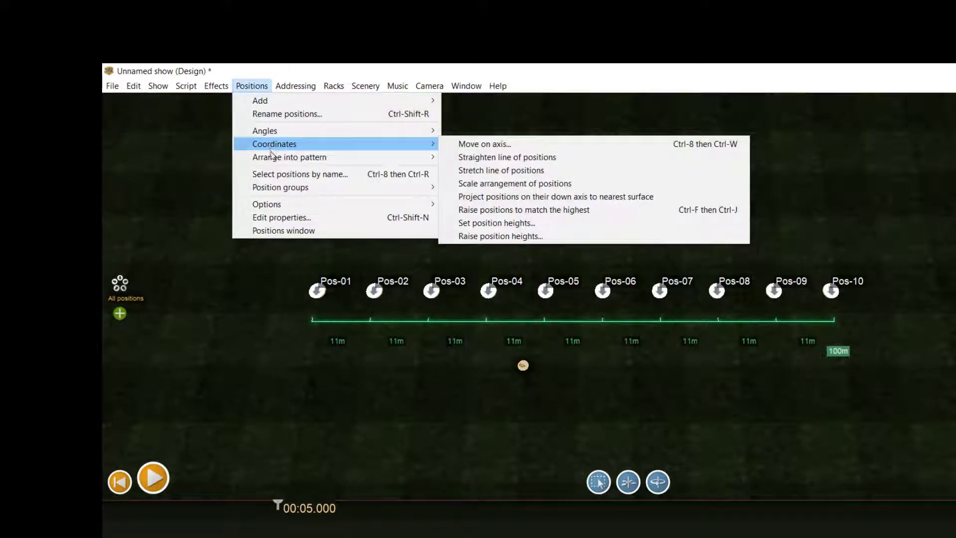
mouse_move(296, 158)
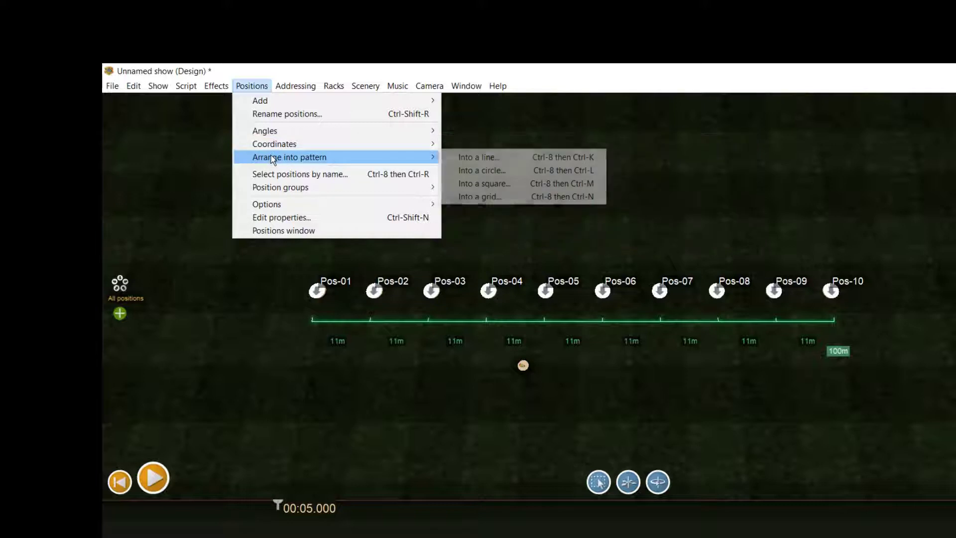
click(501, 171)
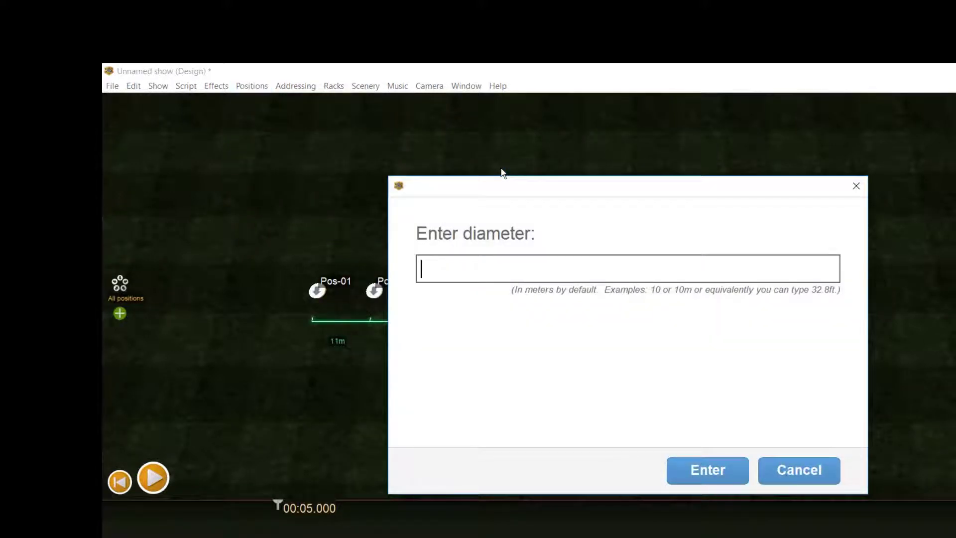
text(70m)
key(BackSpace)
key(BackSpace)
key(BackSpace)
text(60m)
click(690, 471)
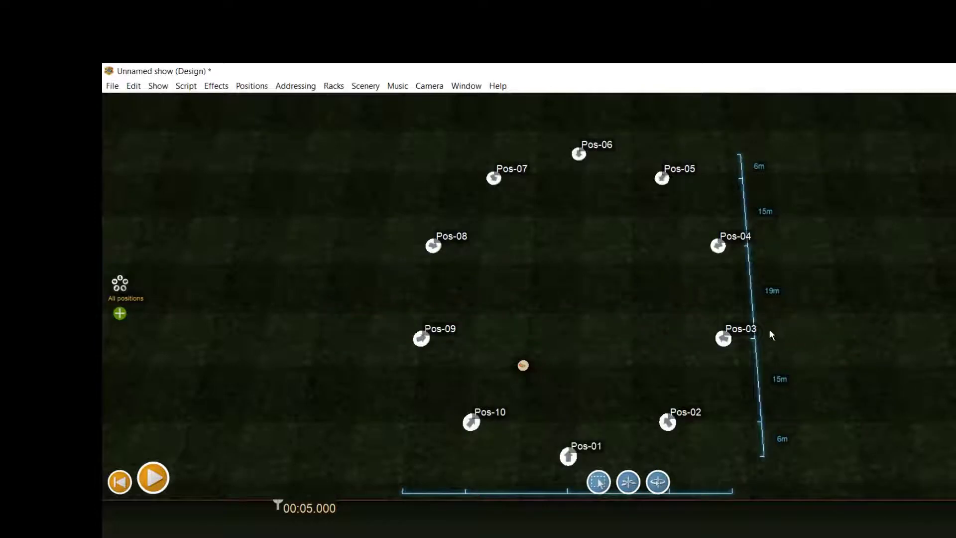
drag(740, 335, 695, 332)
Choose Arrange into pattern > Into a line and enter 400ft as the total length
click(252, 86)
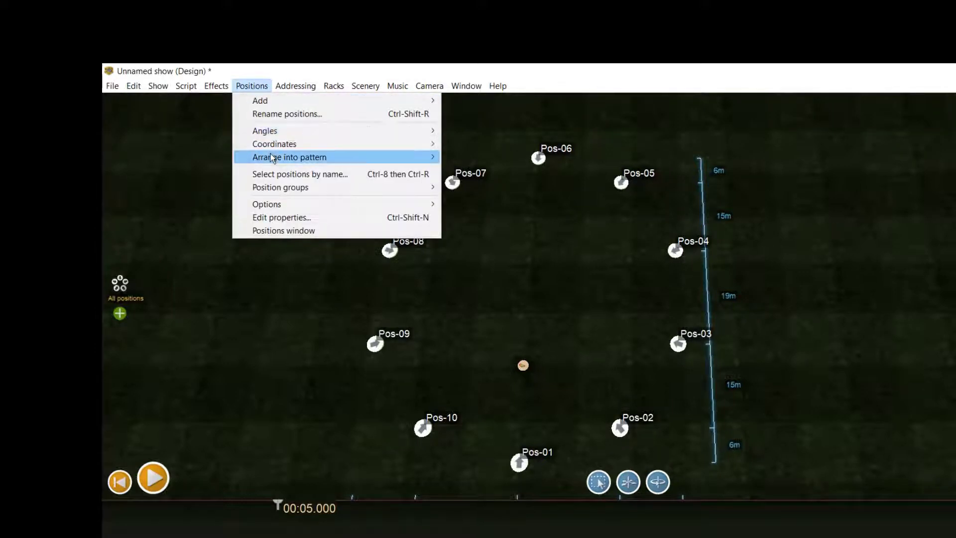
mouse_move(272, 158)
click(461, 157)
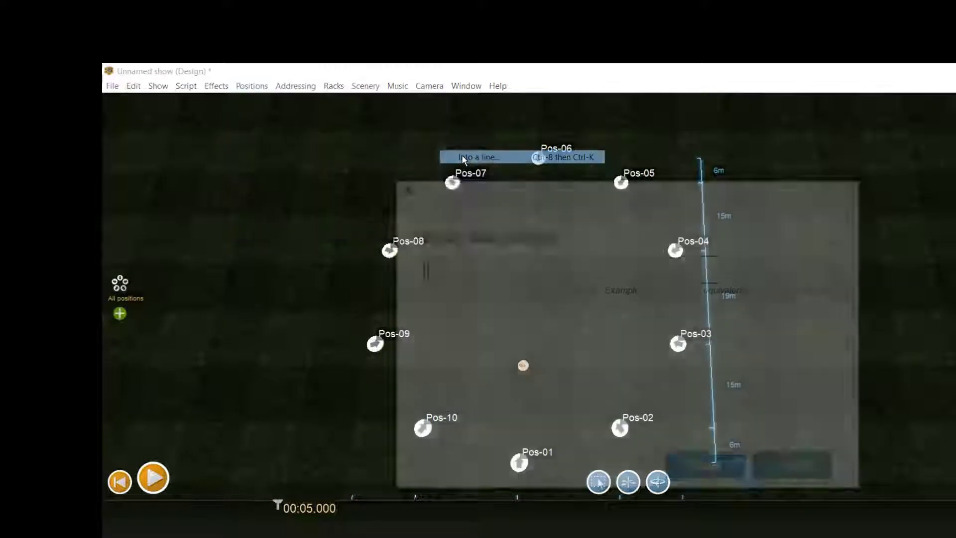
text(400fz)
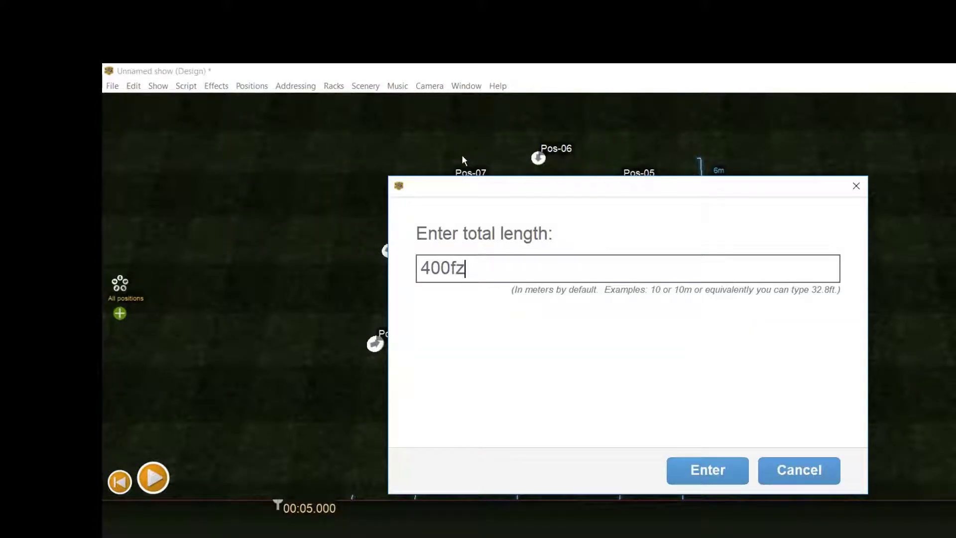
key(BackSpace)
text(t)
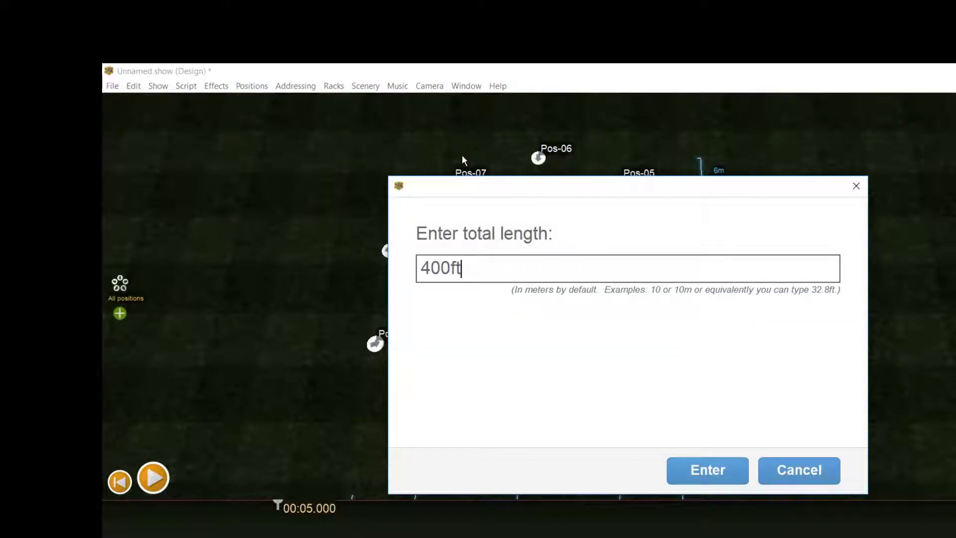